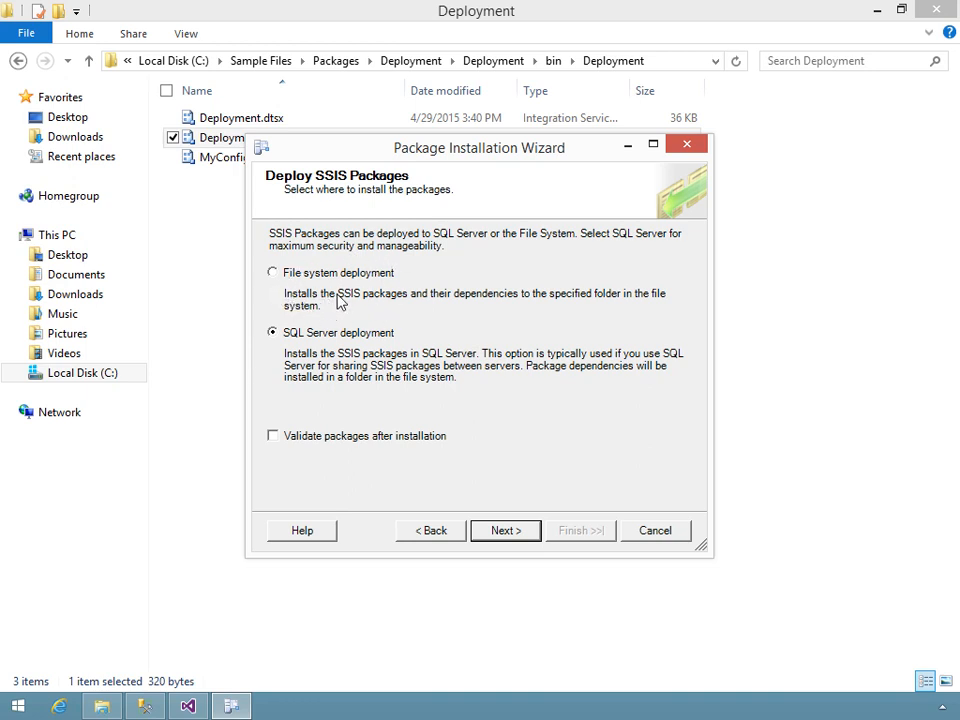
Step: Enable package validation after installation for the SQL Server deployment and set the package path to / on the (local) server
left_click(273, 437)
left_click(506, 533)
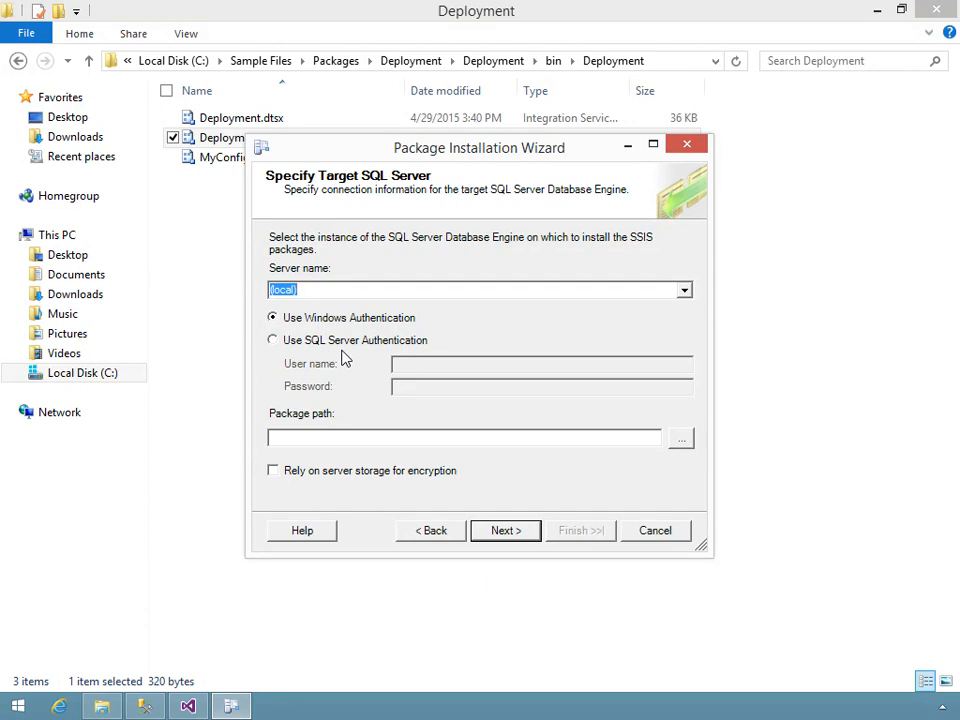
left_click(307, 435)
type("/")
left_click(508, 538)
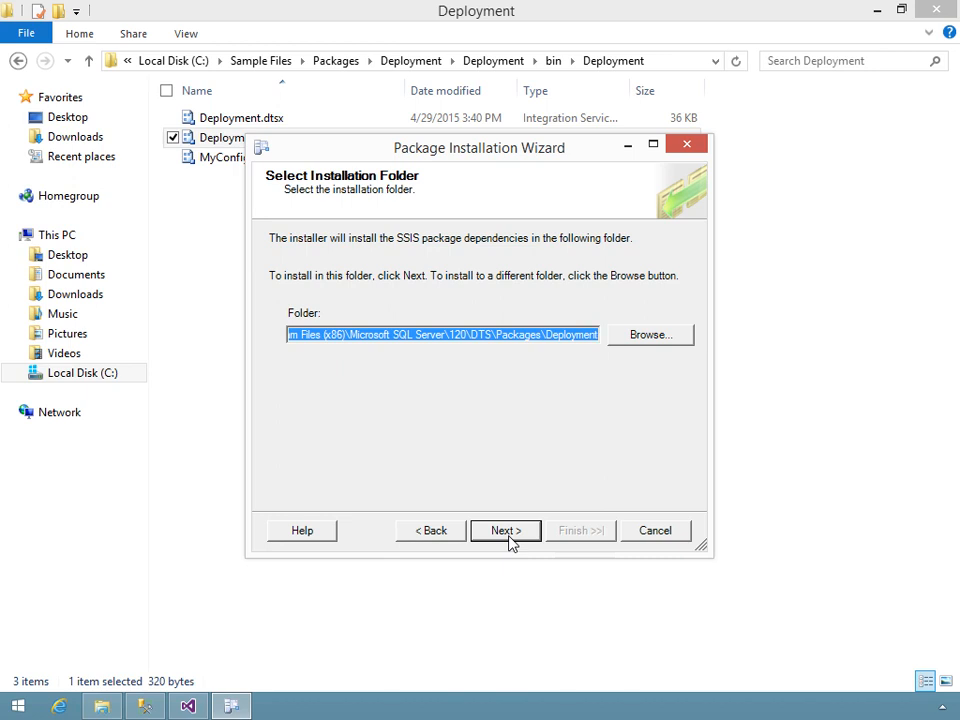
Step: Change the installation folder for package dependencies to C:\Program Files\Microsoft SQL Server\120\DTS\Packages\Deployment and accept it
left_click(324, 335)
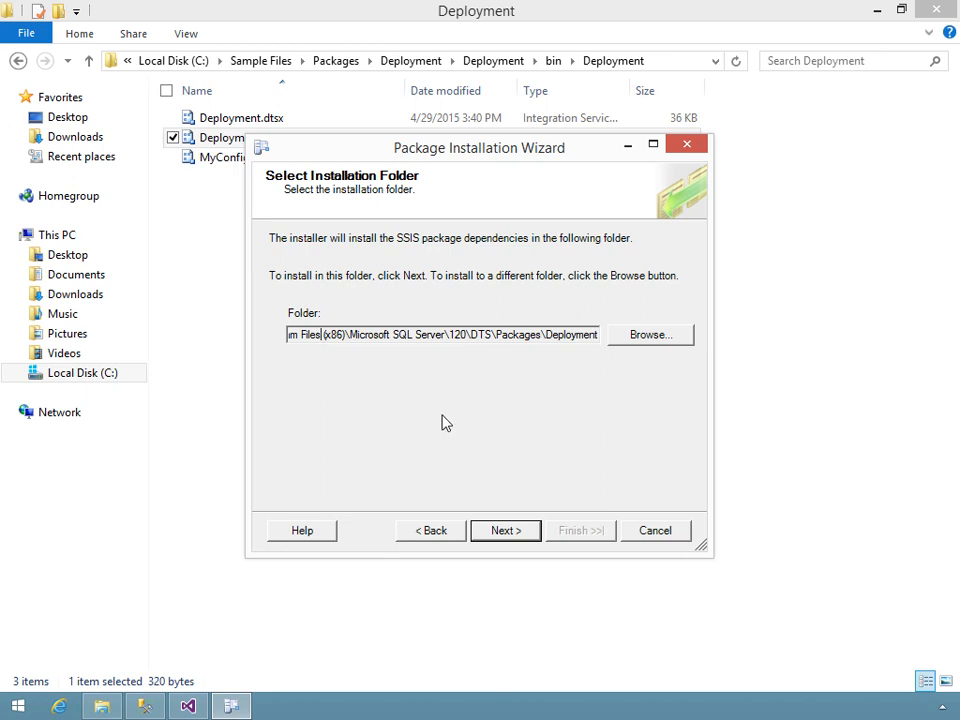
left_click(634, 339)
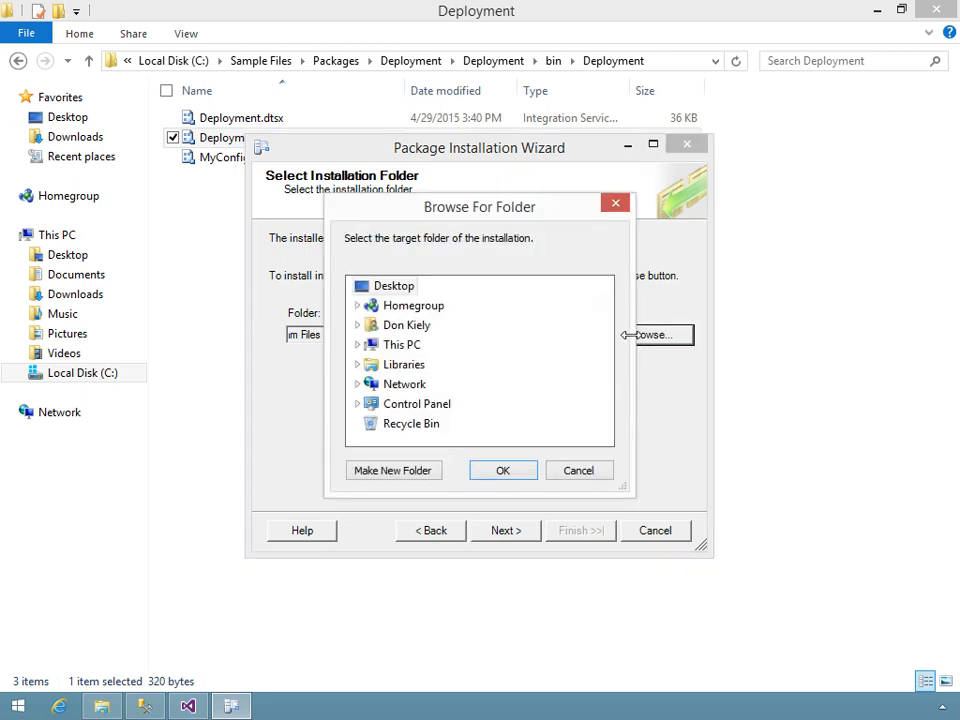
double_click(412, 344)
scroll(430, 372, "down", 1)
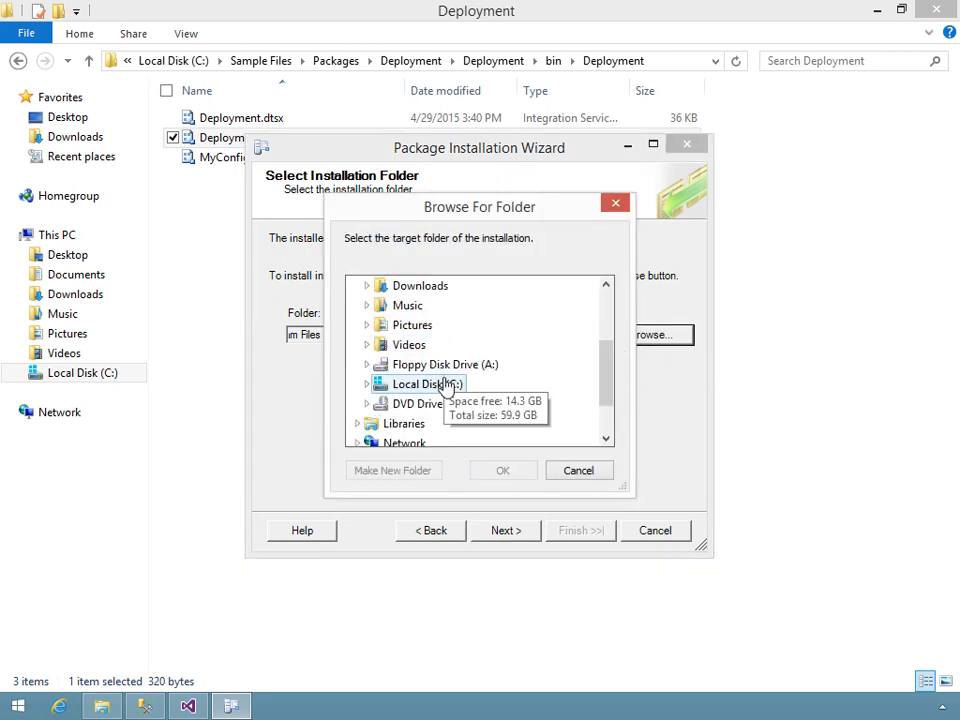
double_click(441, 385)
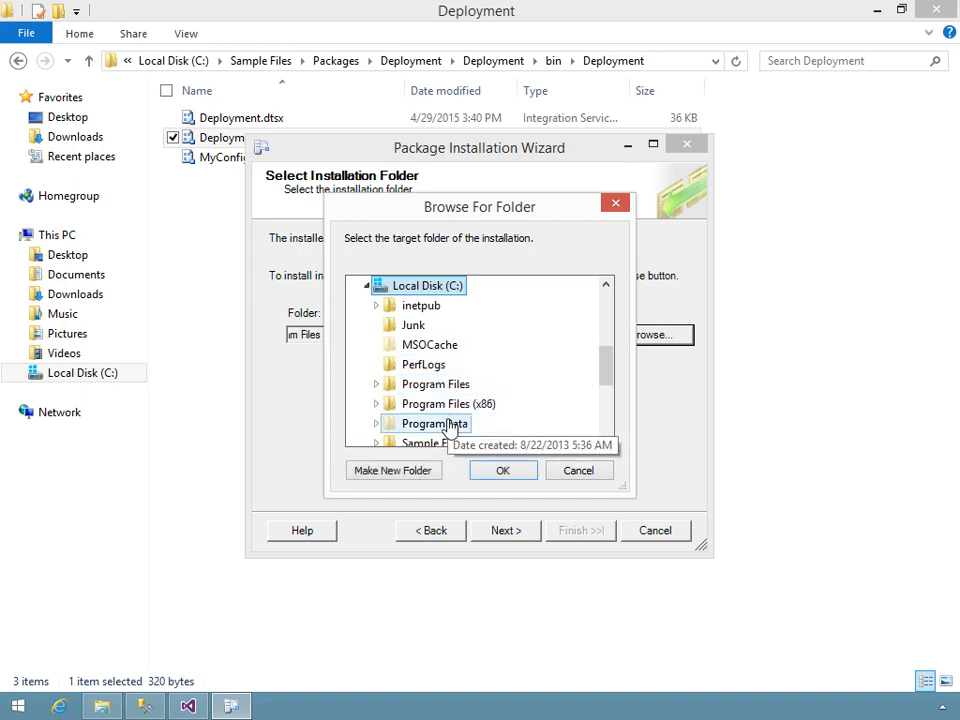
double_click(446, 387)
scroll(450, 385, "down", 3)
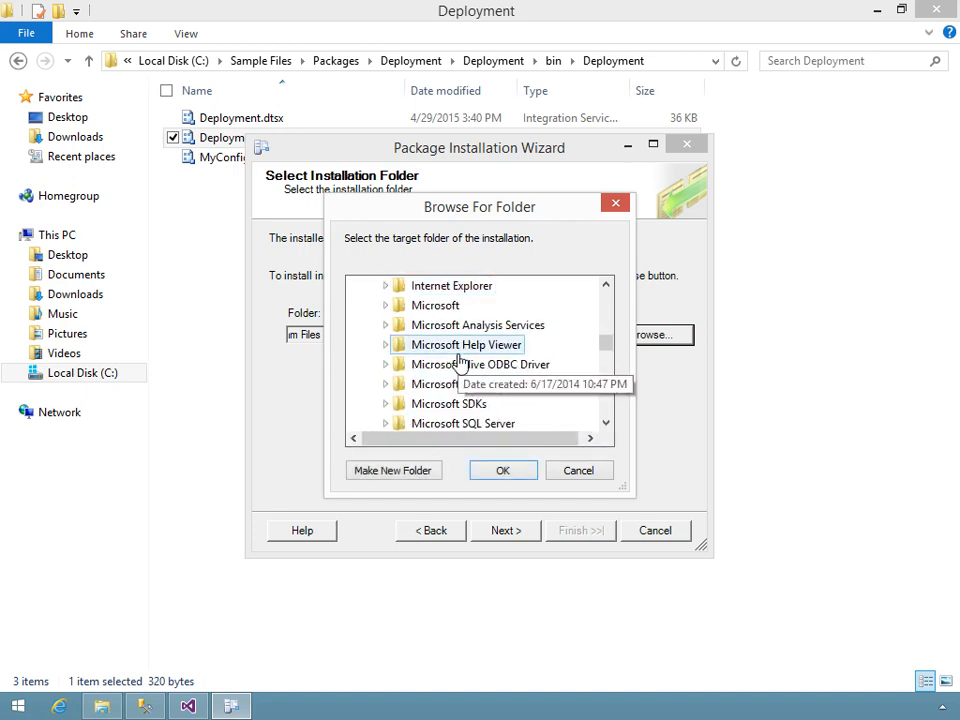
double_click(463, 366)
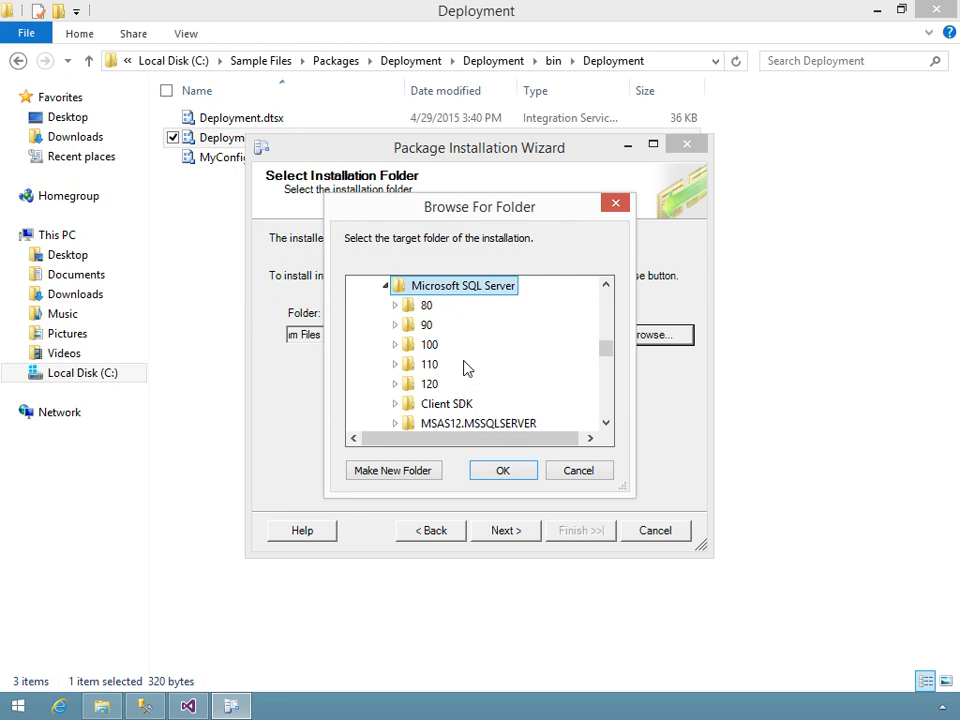
double_click(446, 388)
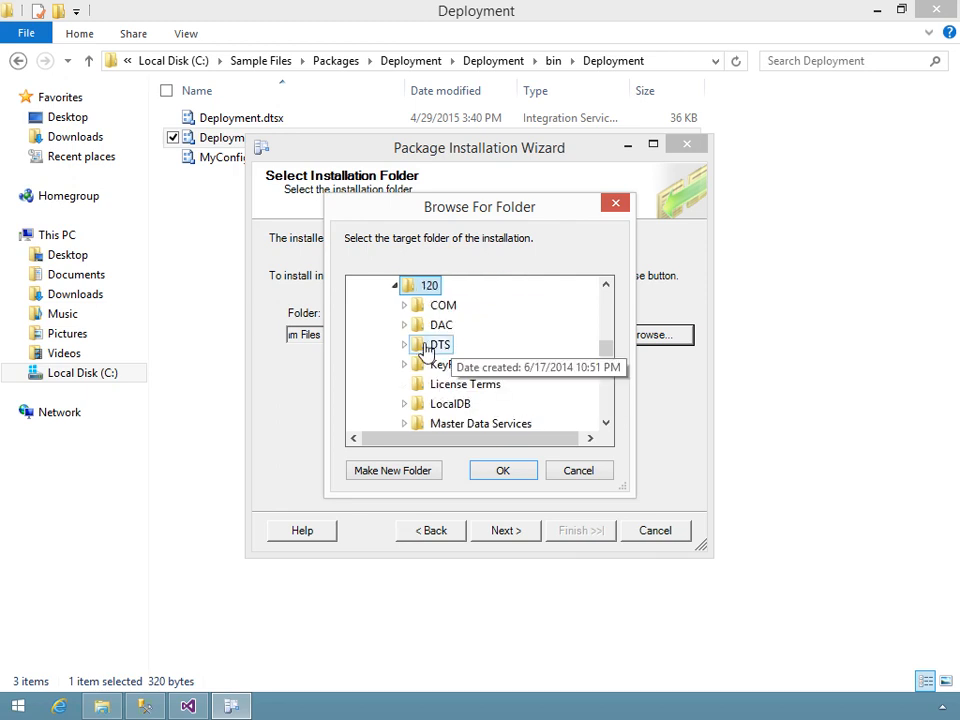
double_click(439, 346)
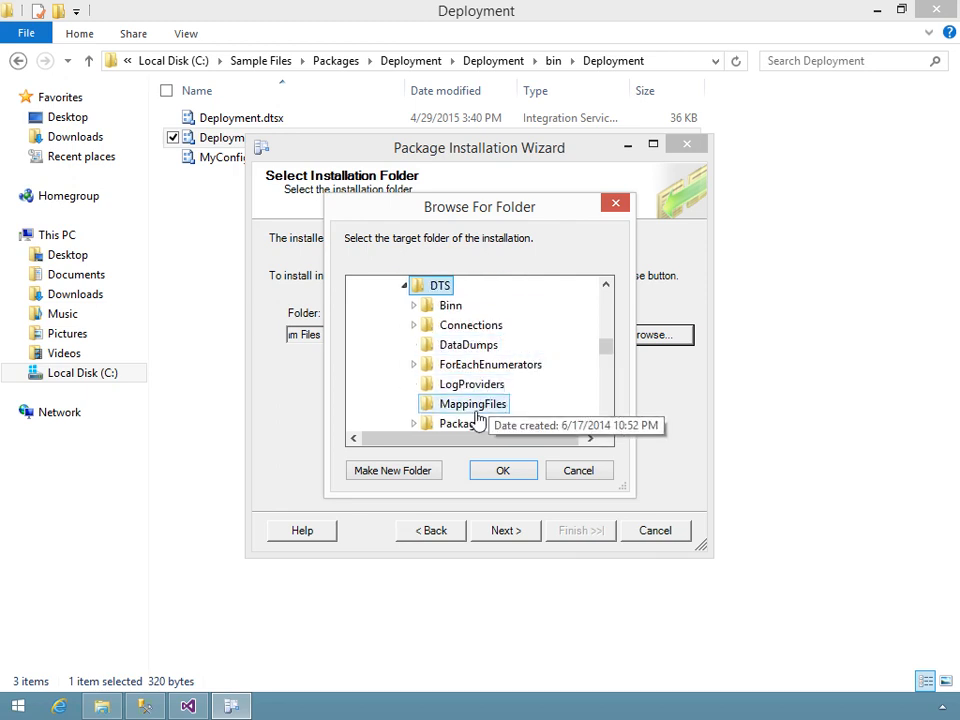
double_click(463, 424)
left_click(476, 421)
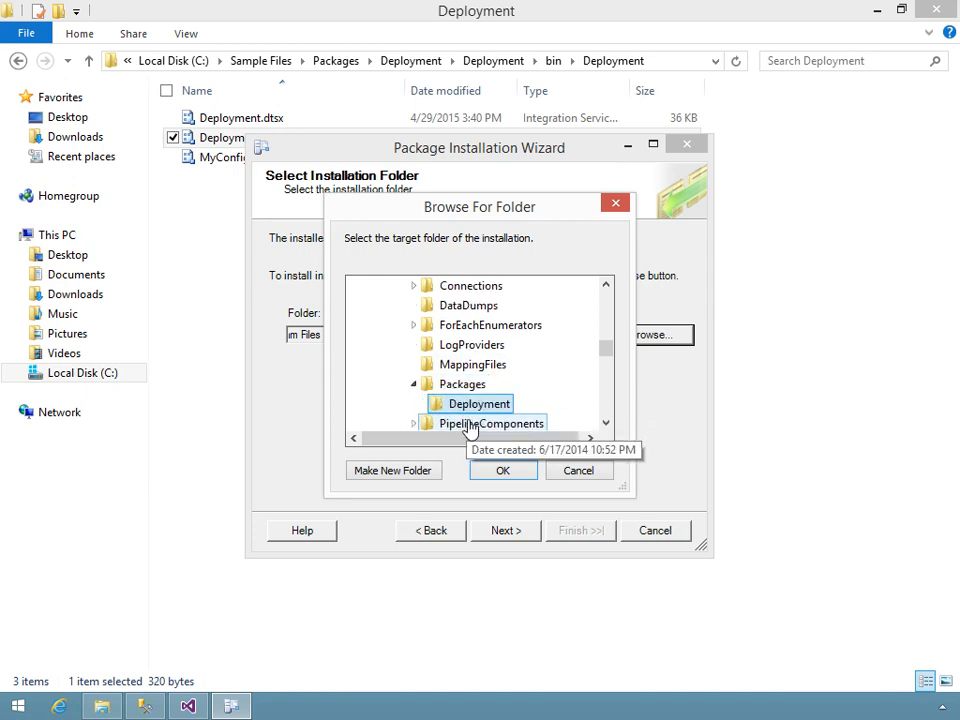
left_click(502, 476)
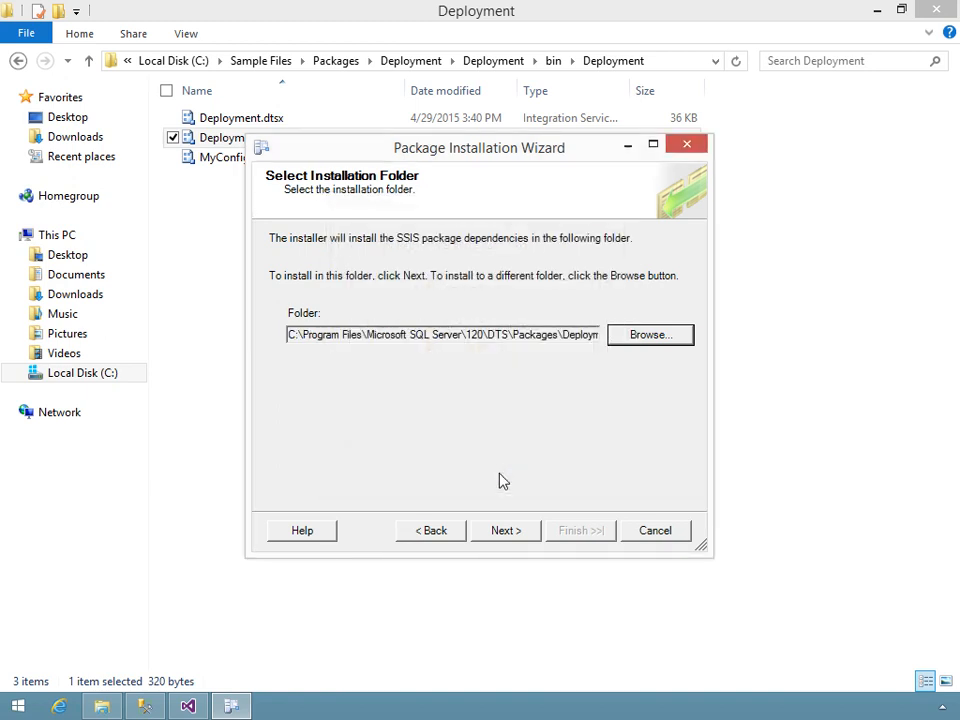
left_click(501, 529)
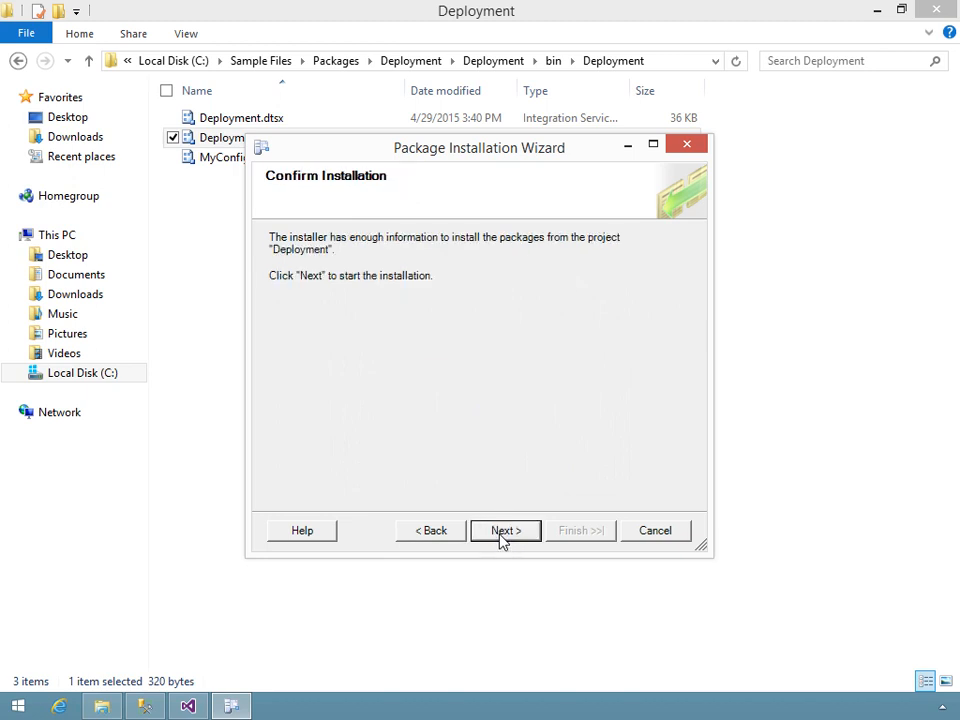
Step: Start the package installation and review the configured properties of MyConfig.dtsConfig, accepting their values
left_click(502, 532)
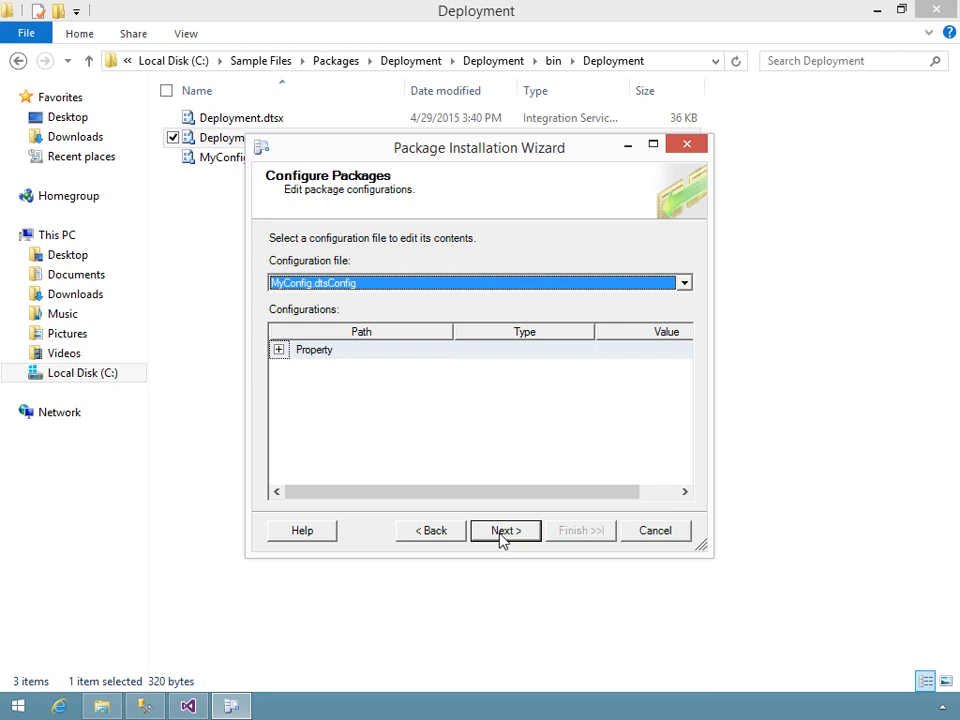
left_click(281, 351)
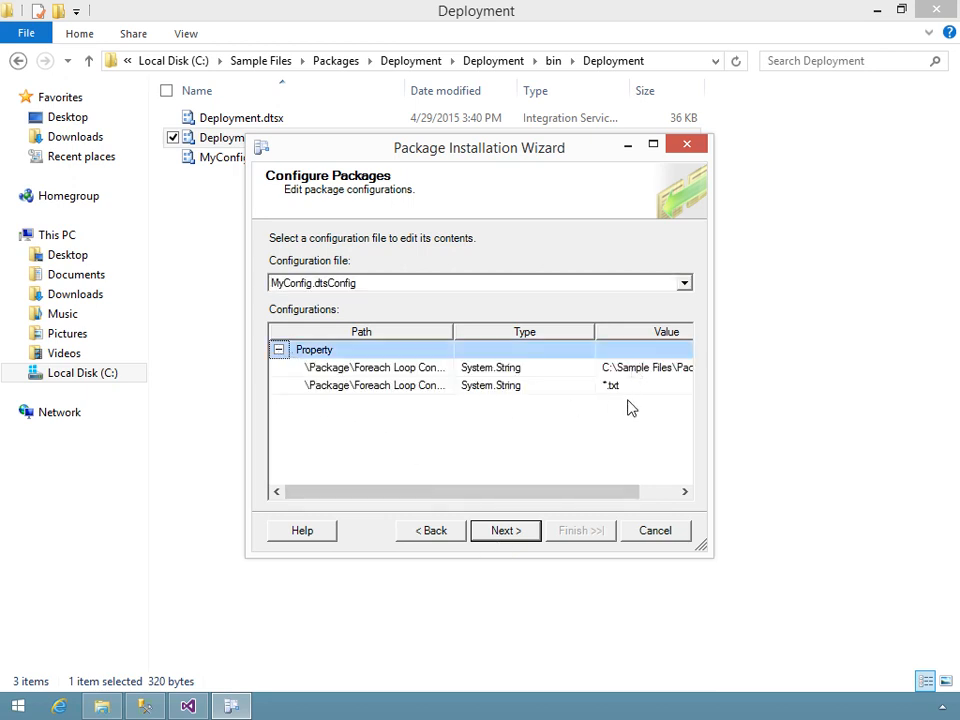
left_click(497, 531)
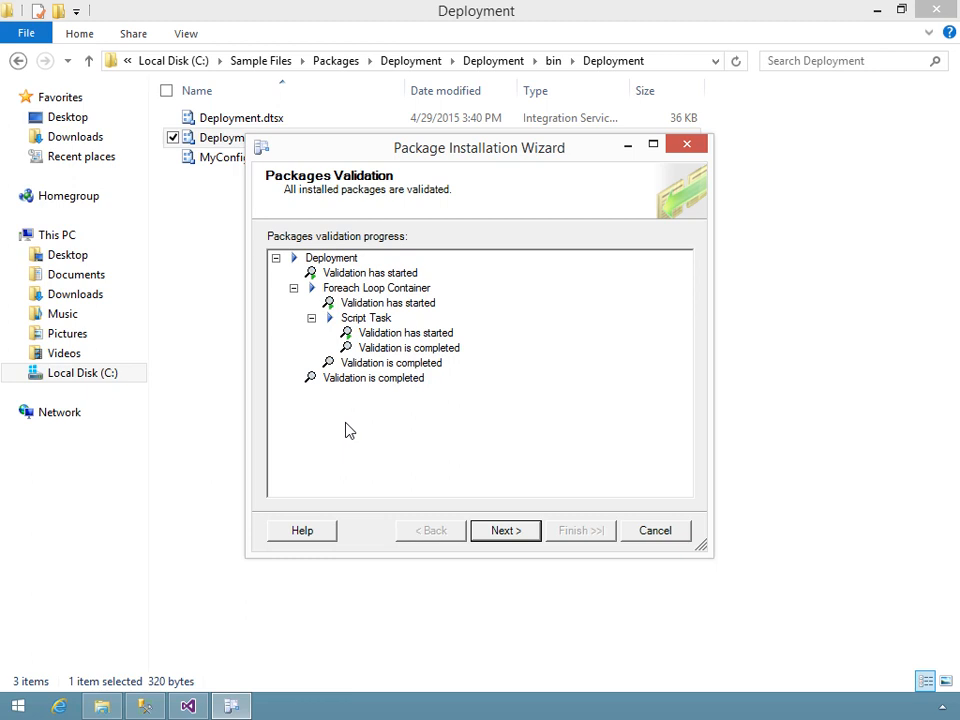
Step: Proceed past the package validation, review the whole installation summary and finish the wizard
left_click(494, 533)
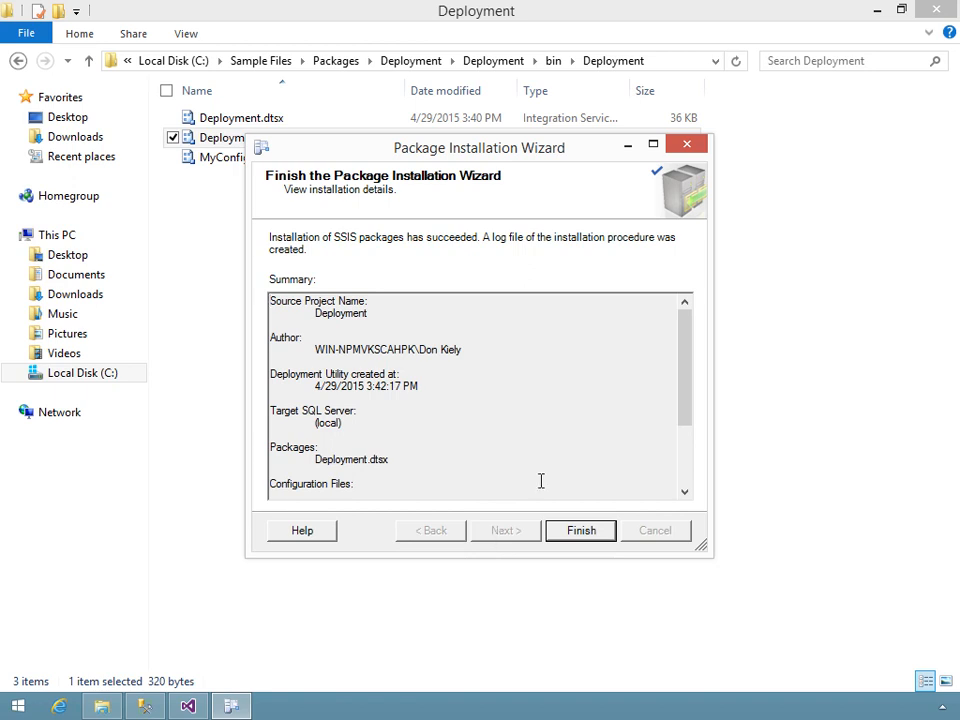
scroll(565, 440, "down", 3)
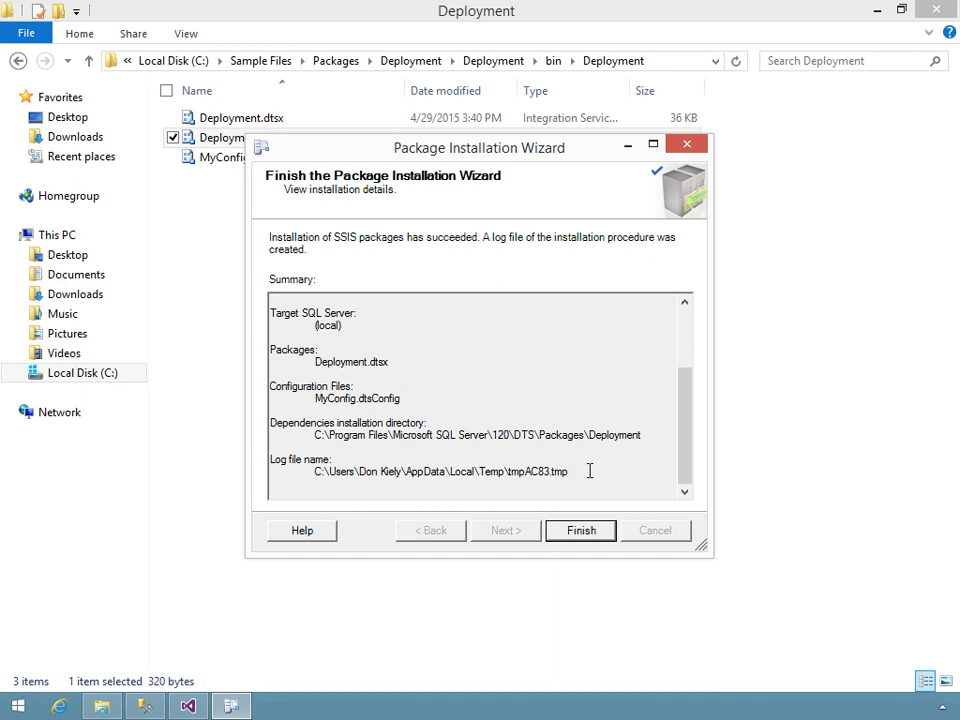
left_click(582, 540)
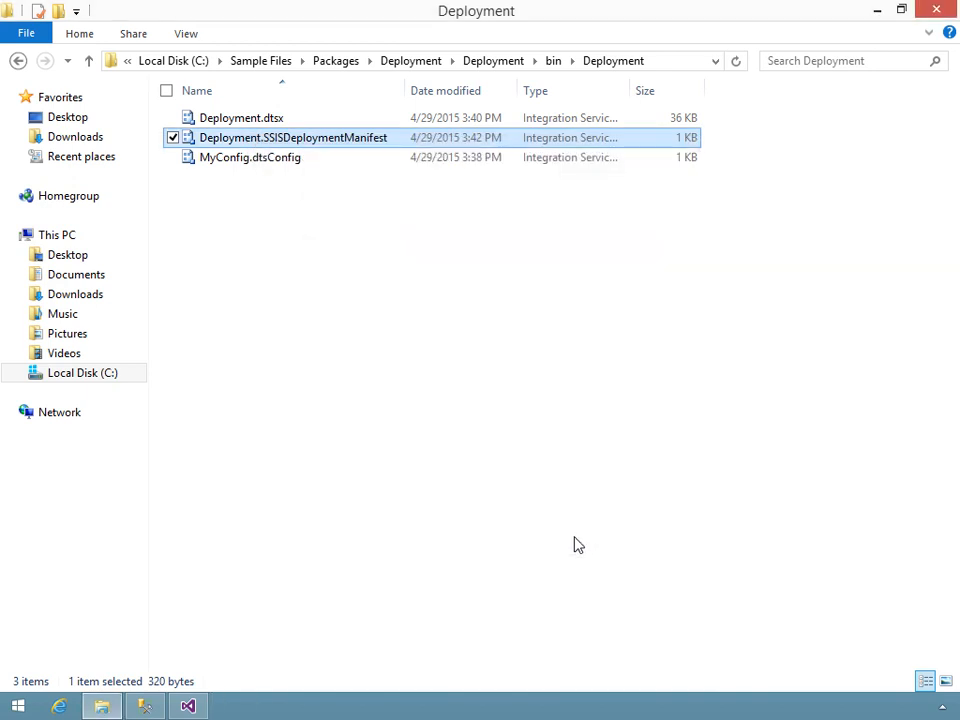
Step: Switch to SQL Server Management Studio and locate the Deployment package in the MSDB folder of Stored Packages
left_click(147, 705)
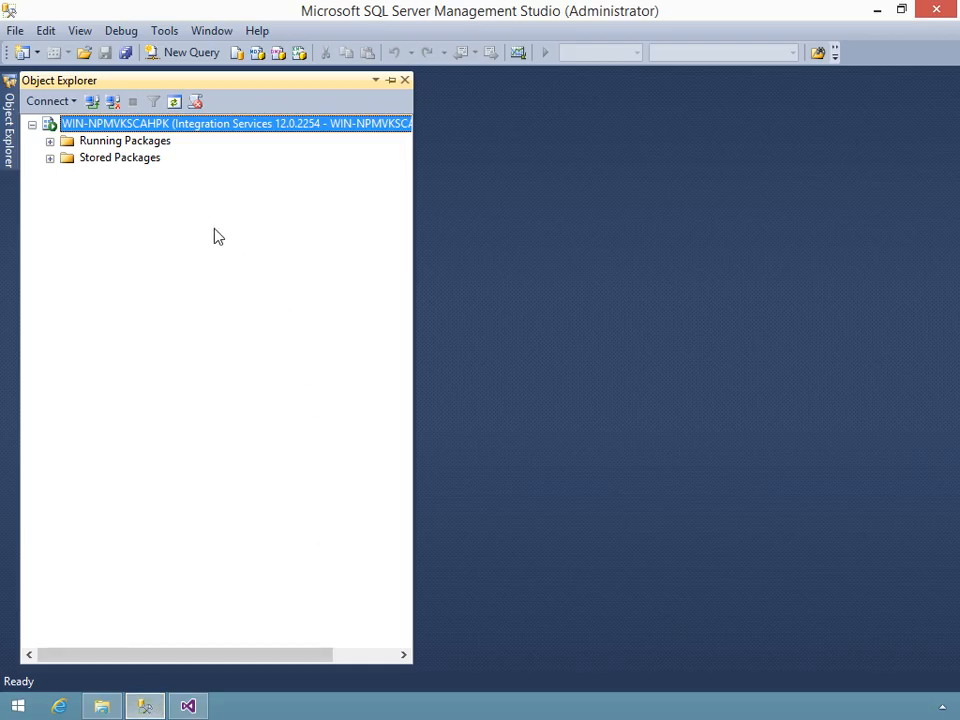
double_click(124, 160)
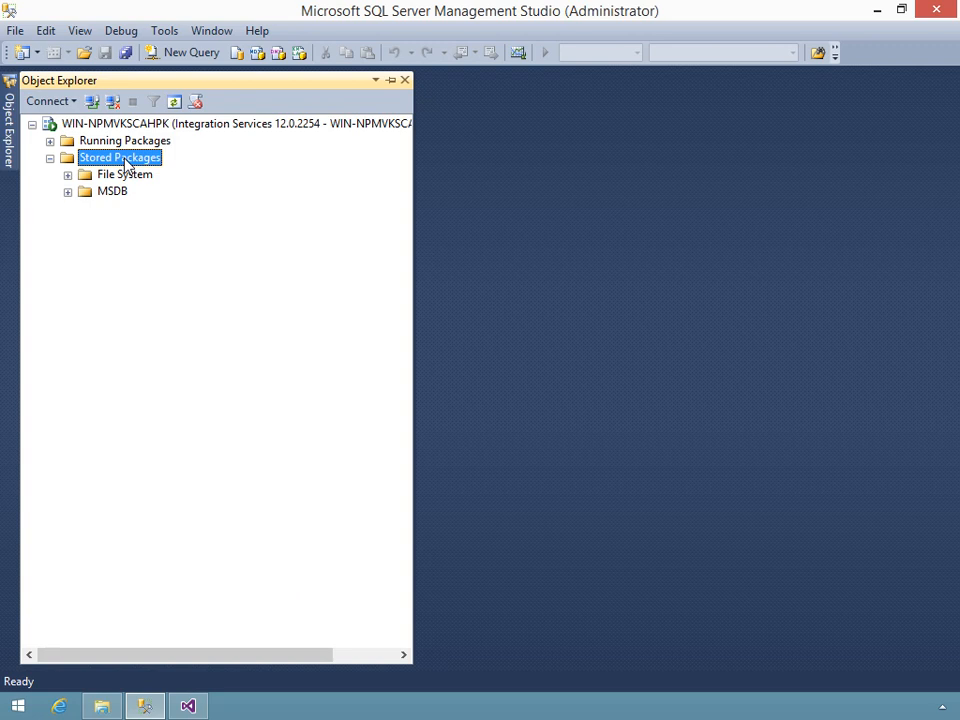
double_click(109, 192)
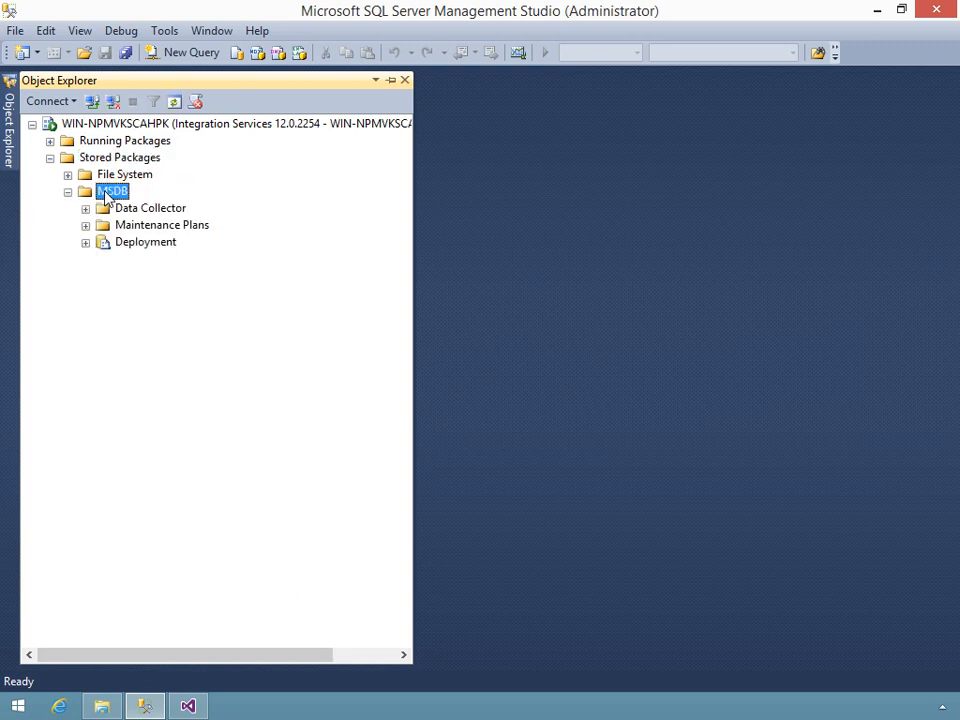
left_click(139, 248)
double_click(140, 250)
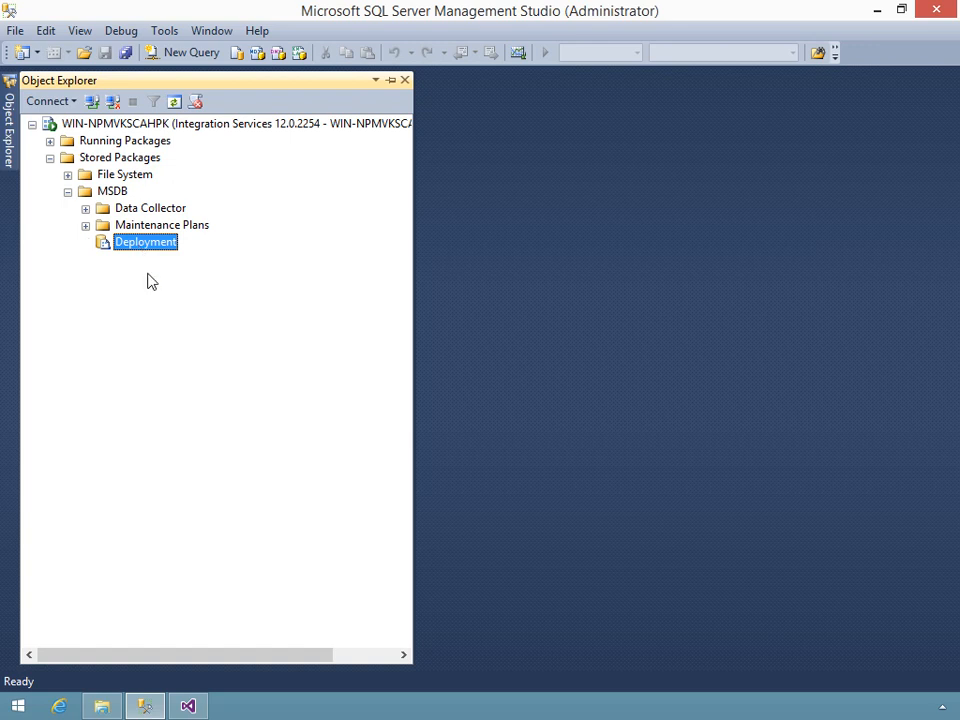